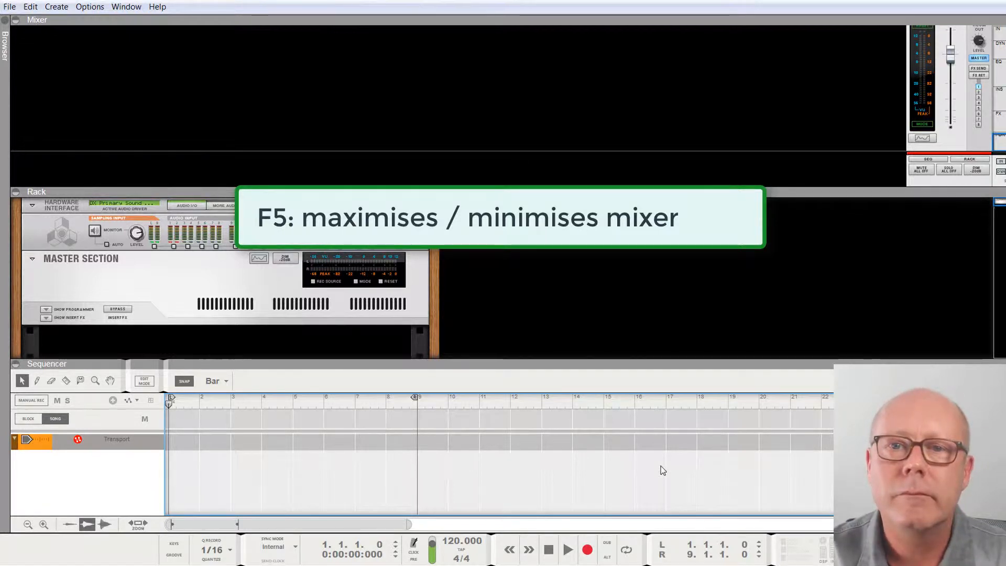
# Maximise the mixer, rack and sequencer areas one after another, ending with the rack and sequencer shown together
pyautogui.press('F5')
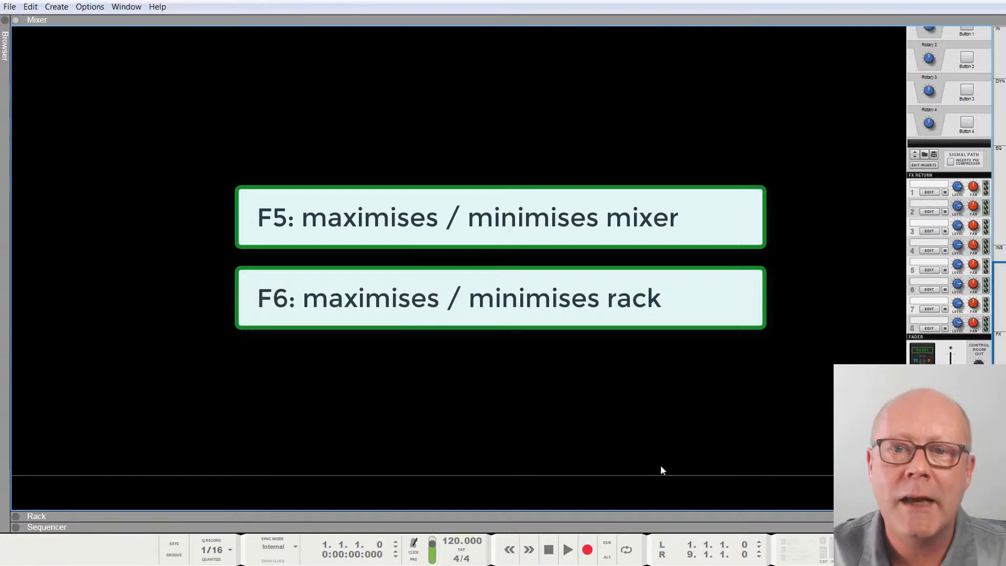
pyautogui.press('F6')
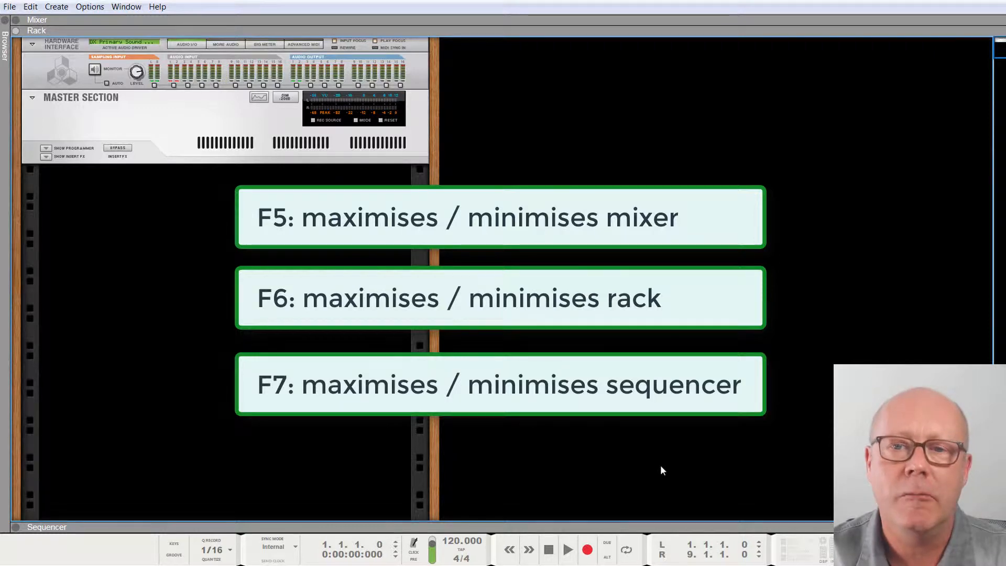
pyautogui.press('F7')
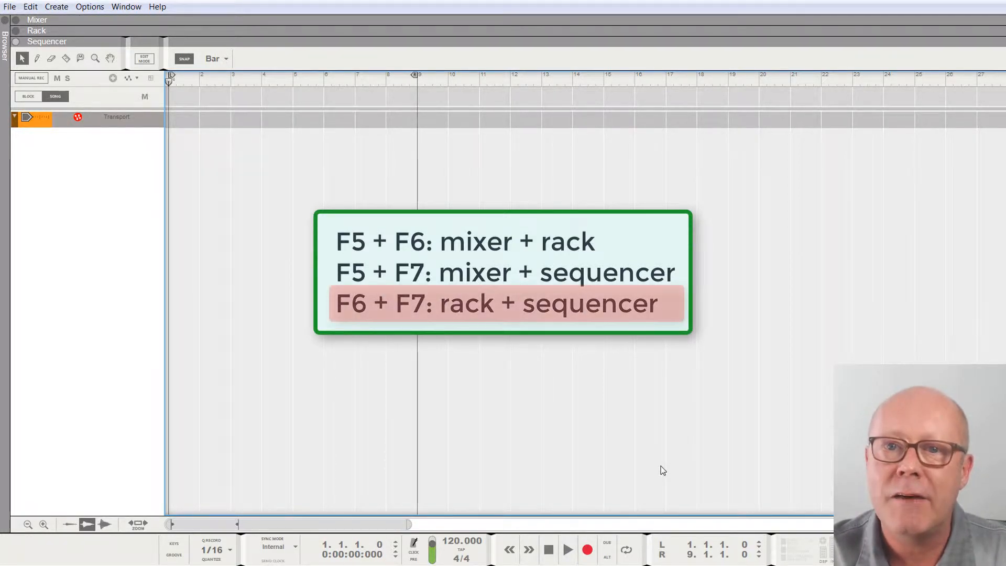
pyautogui.press('F6')
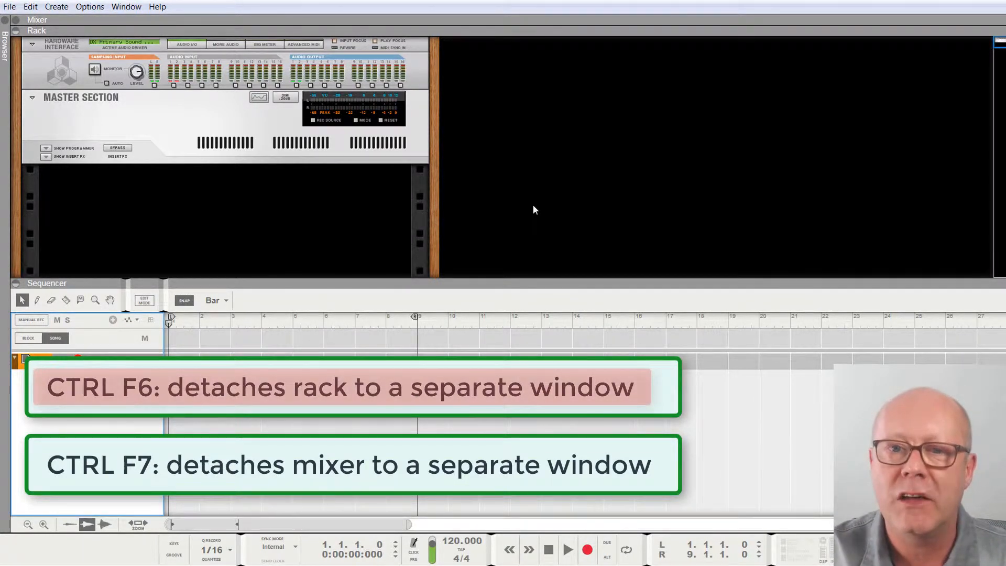
# Detach the rack into its own window, move that window higher, and restore mixer, rack and sequencer in a single window
pyautogui.hotkey('ctrl', 'F6')
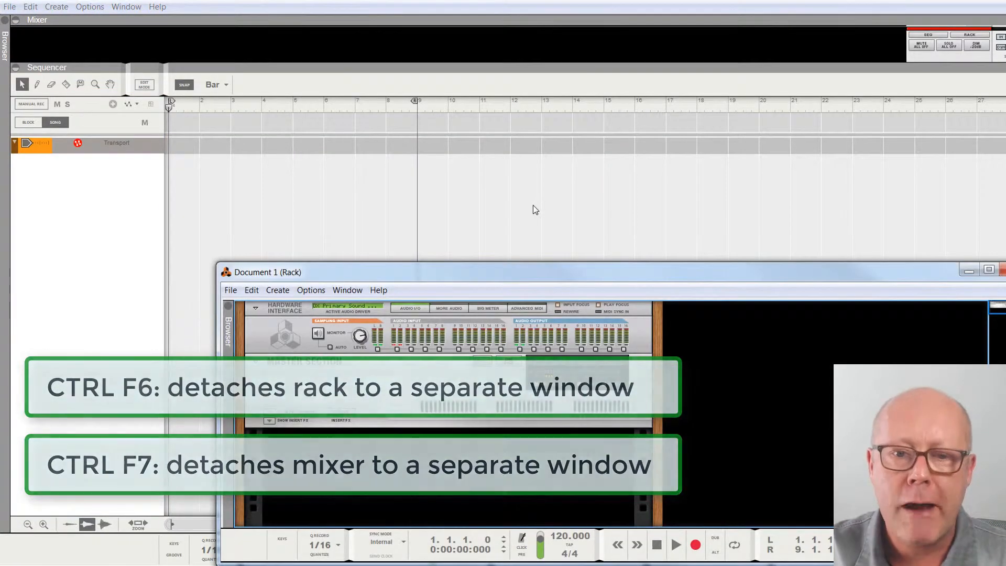
pyautogui.moveTo(477, 272); pyautogui.dragTo(452, 163)
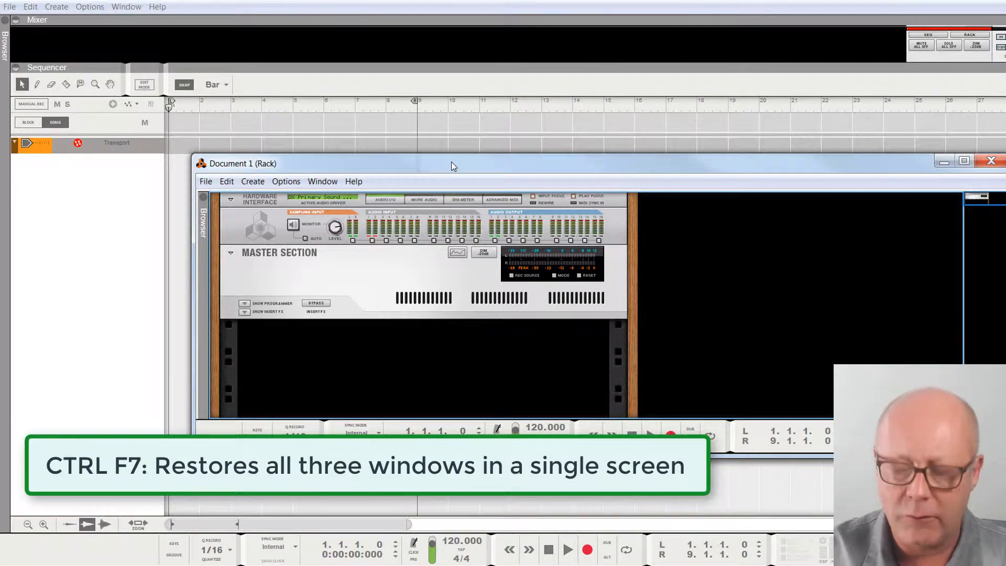
pyautogui.hotkey('ctrl', 'F7')
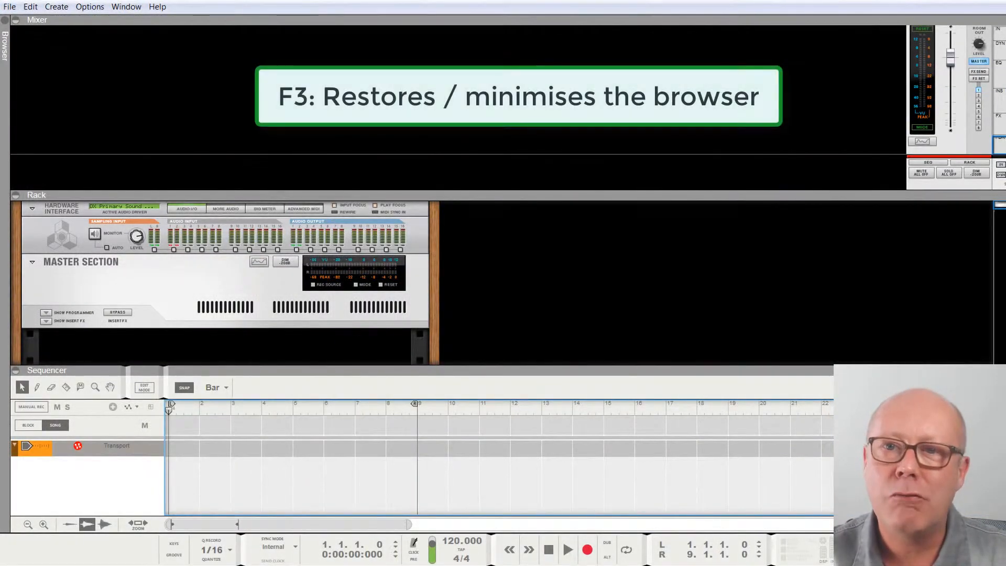
# Show and hide the browser, and open and close the On-screen Piano Keys
pyautogui.press('F3')
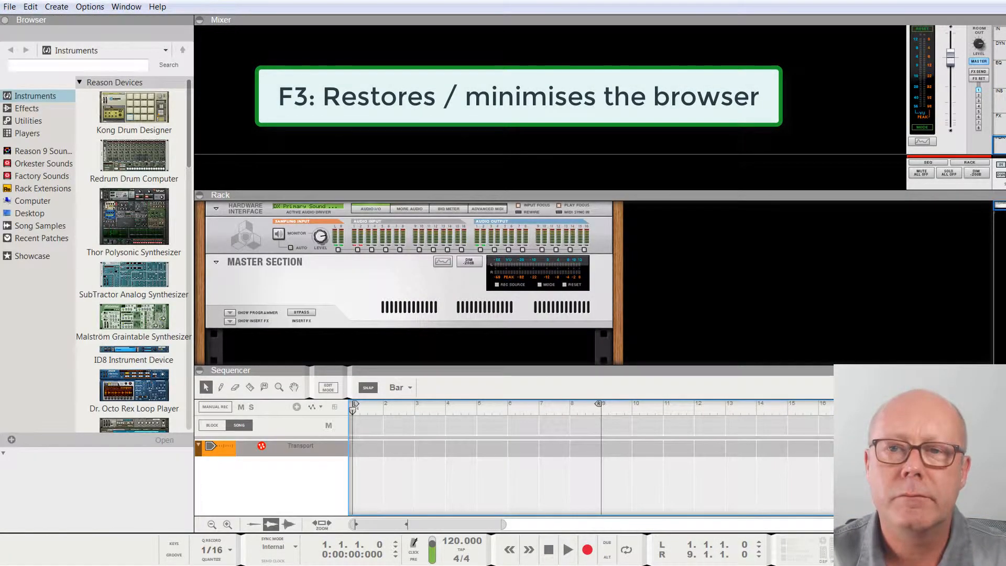
pyautogui.press('F3')
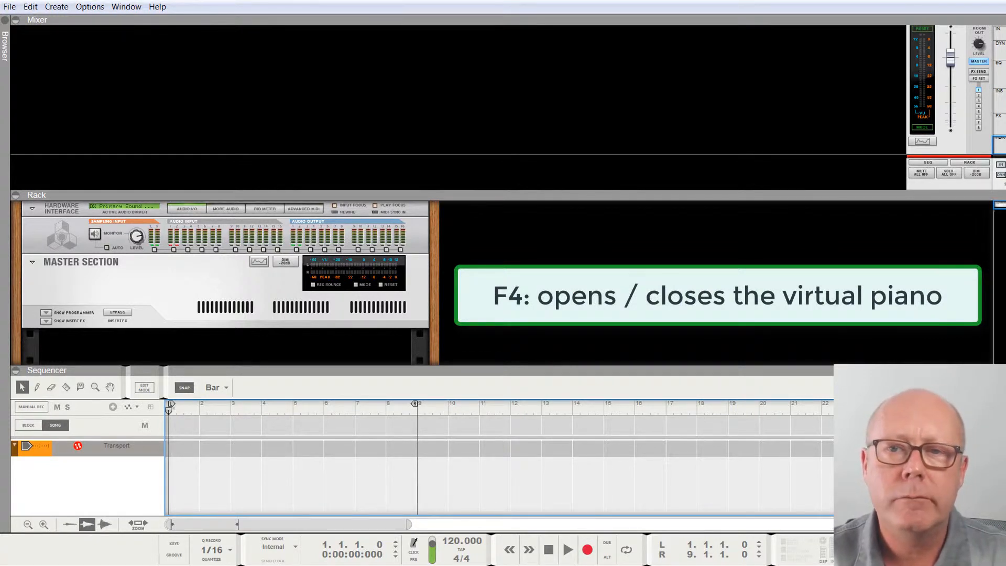
pyautogui.press('F4')
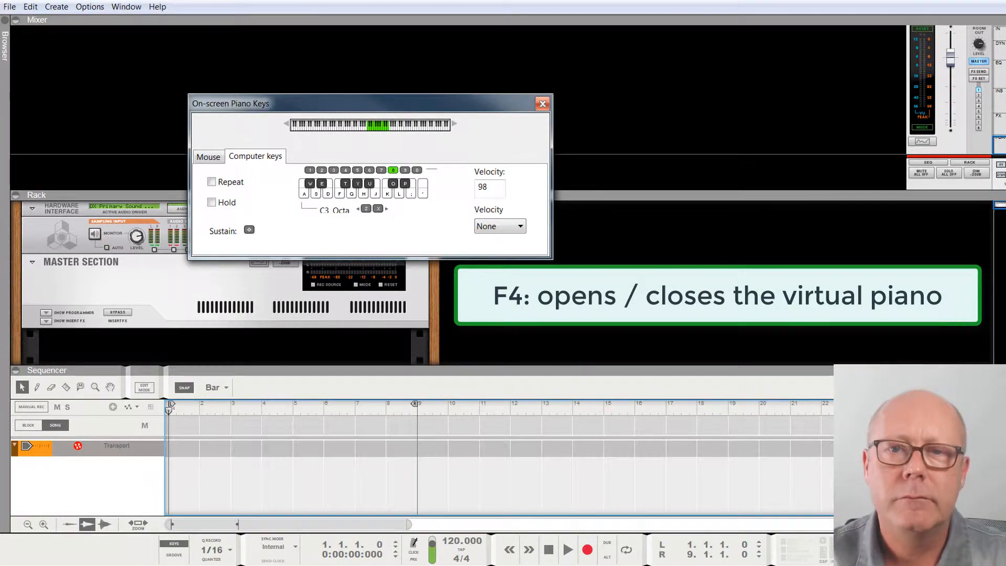
pyautogui.press('F4')
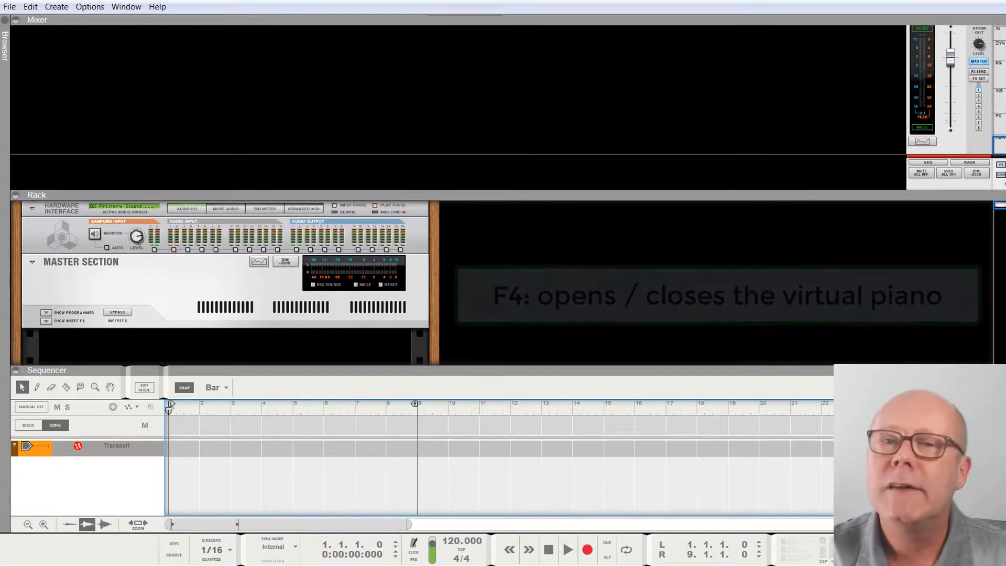
# Open and close the Tool Window, and do the same with the Spectrum EQ
pyautogui.press('F8')
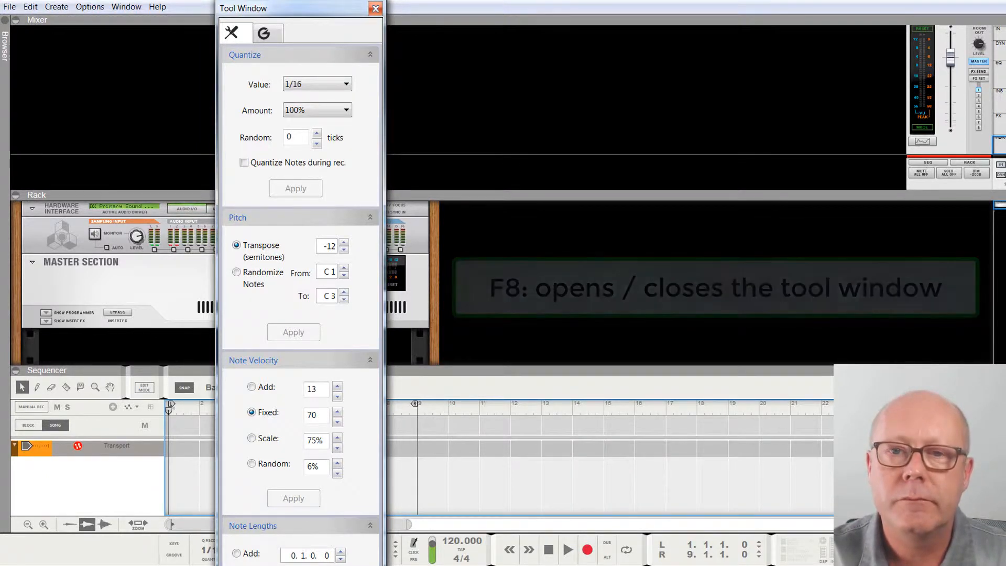
pyautogui.press('F8')
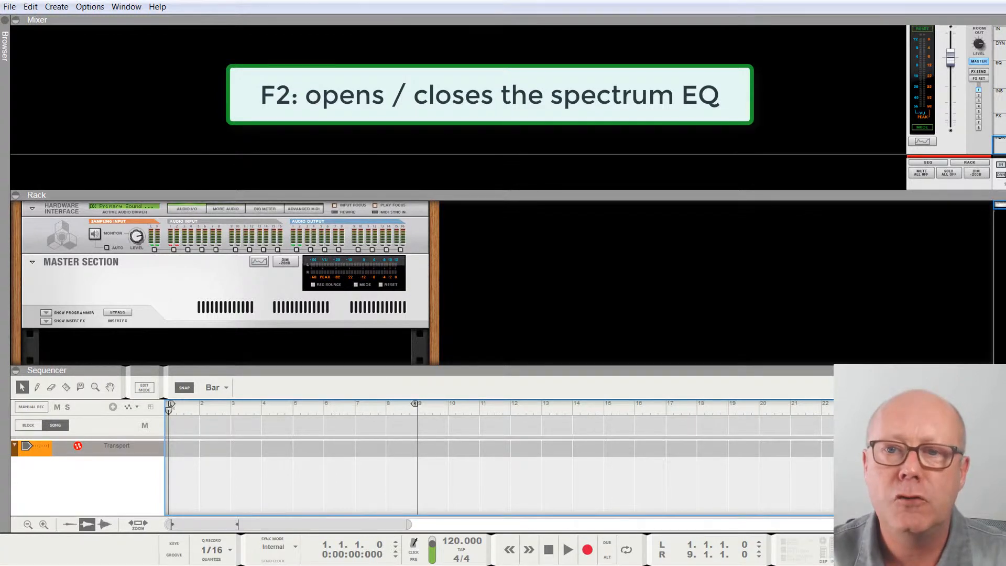
pyautogui.press('F2')
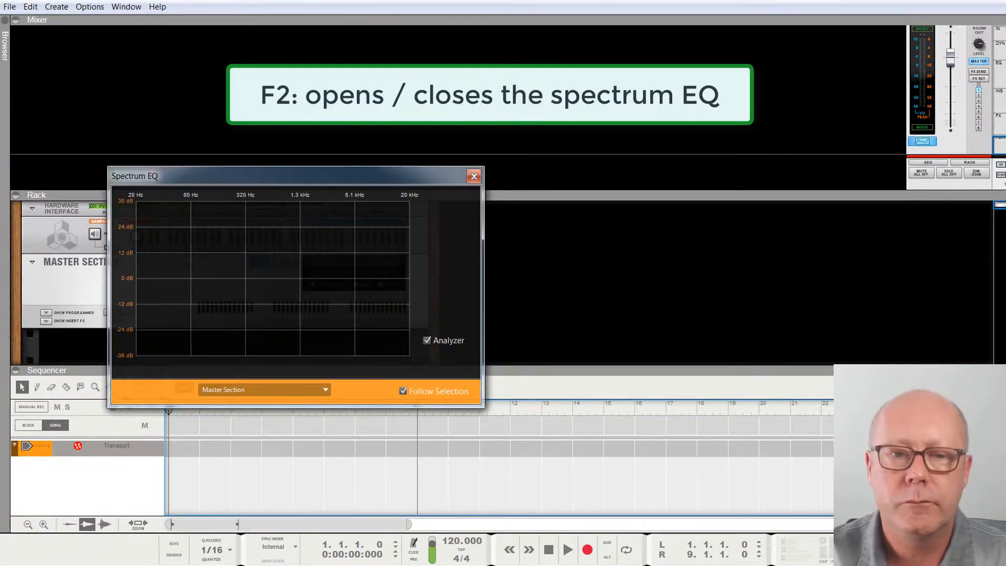
pyautogui.press('F2')
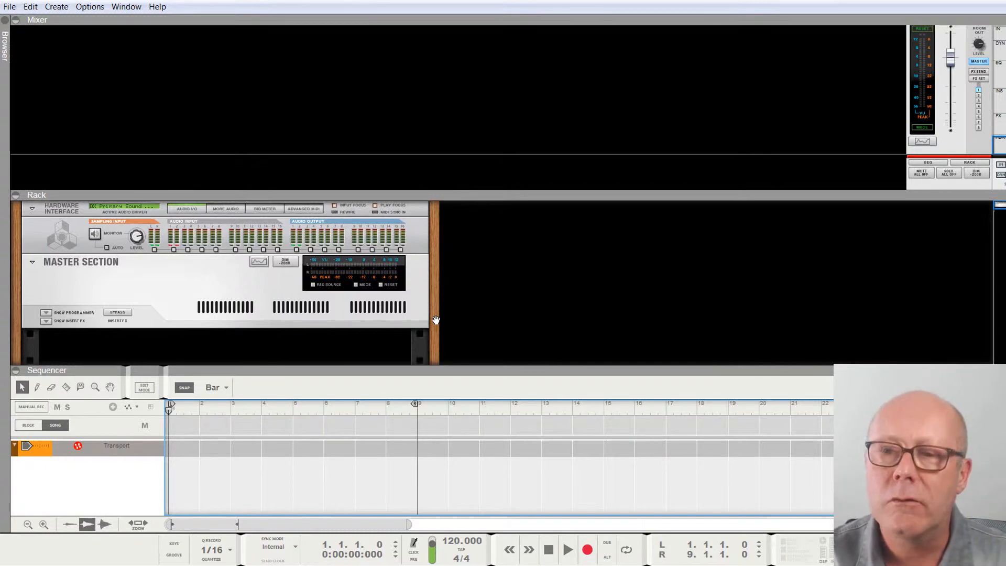
pyautogui.press('F1')
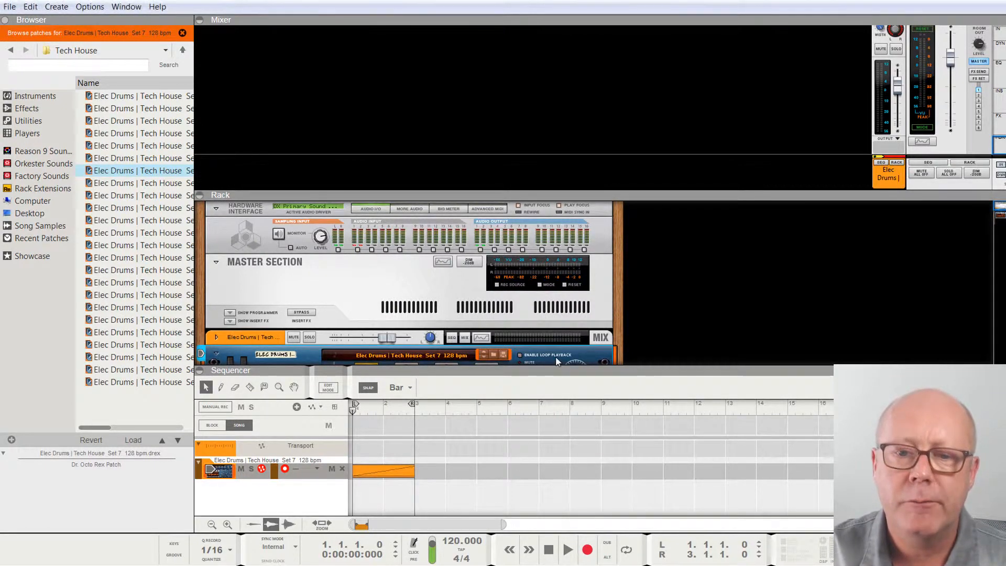
# Look over the Dr. OctoRex drum device in the rack and play its two-bar loop from the start, stopping playback at the end
pyautogui.scroll(-3, 555, 357)
pyautogui.scroll(-2, 557, 361)
pyautogui.scroll(5, 553, 361)
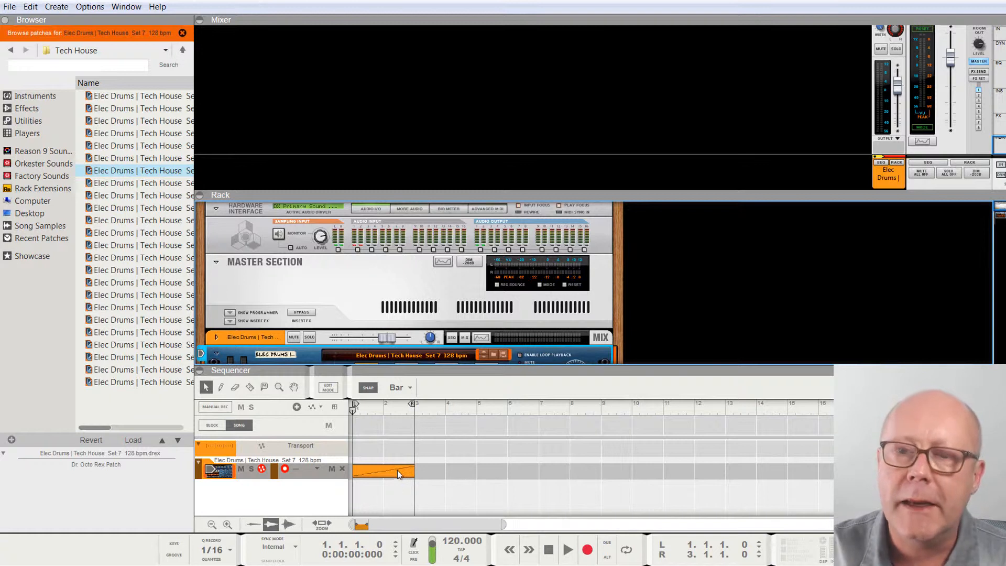
pyautogui.click(569, 549)
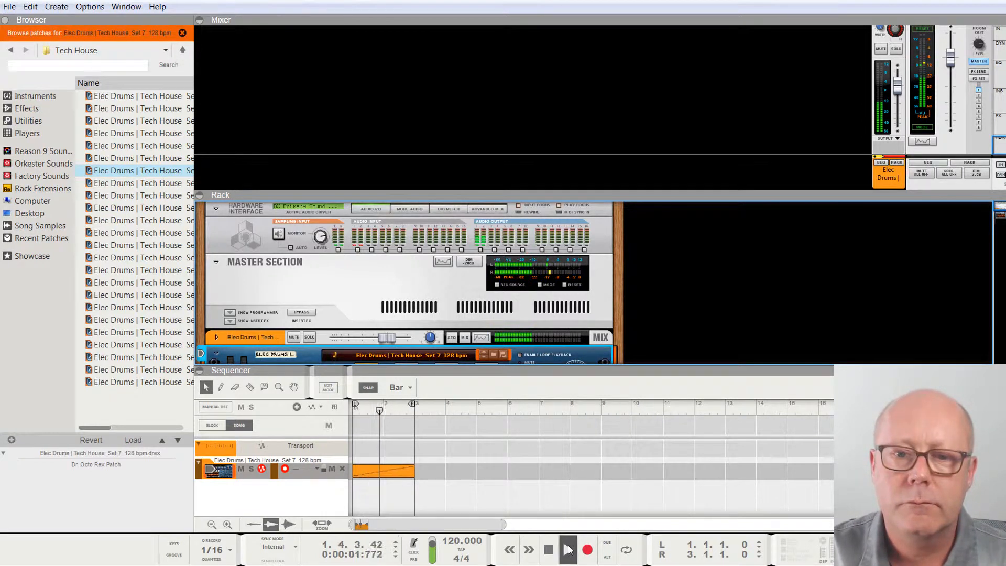
pyautogui.click(549, 549)
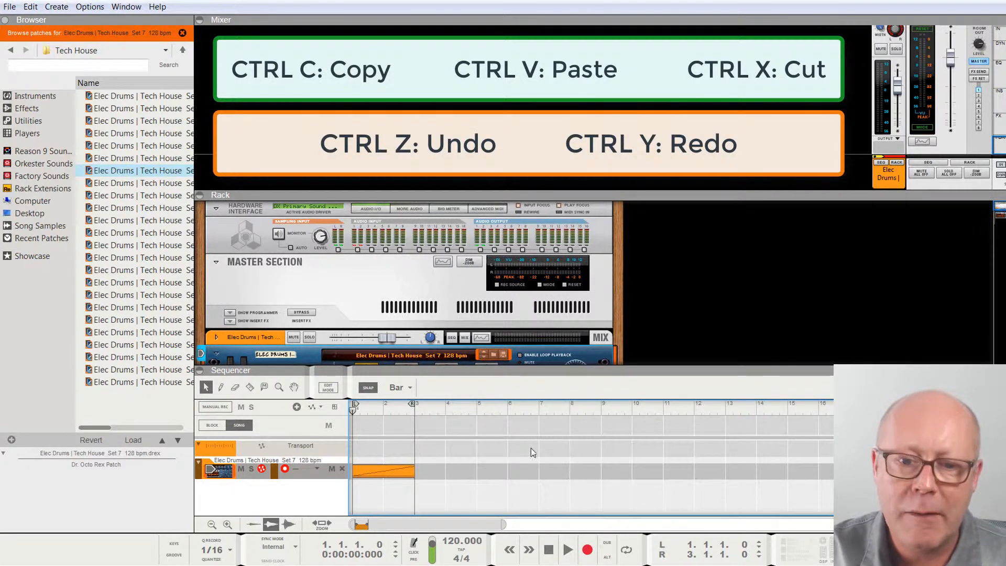
# Copy the two-bar drum clip and paste it at bar 8 on the same track
pyautogui.click(392, 473)
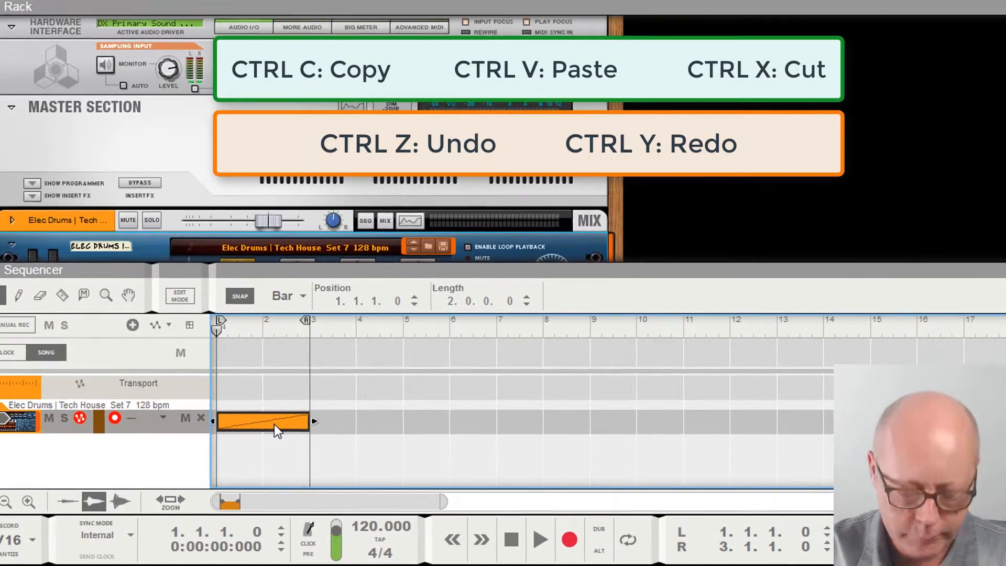
pyautogui.hotkey('ctrl', 'c')
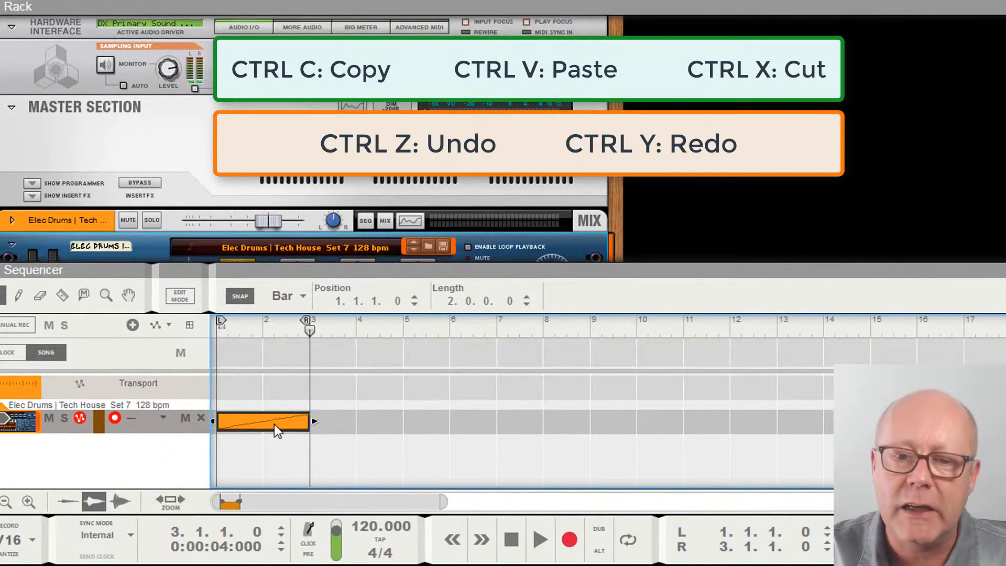
pyautogui.click(541, 329)
pyautogui.hotkey('ctrl', 'v')
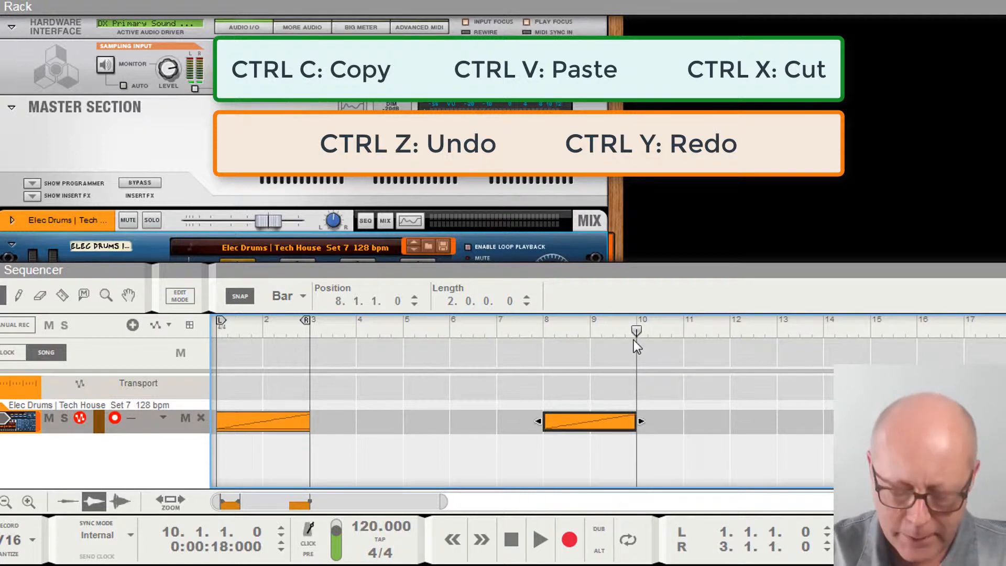
# Undo the pasting of the drum clip, redo it, and undo it once more
pyautogui.hotkey('ctrl', 'z')
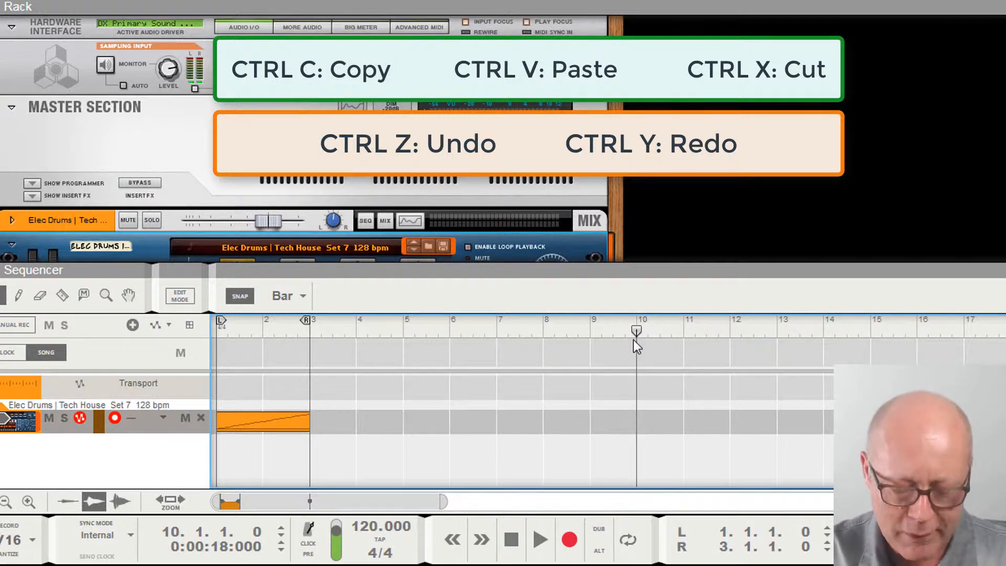
pyautogui.hotkey('ctrl', 'y')
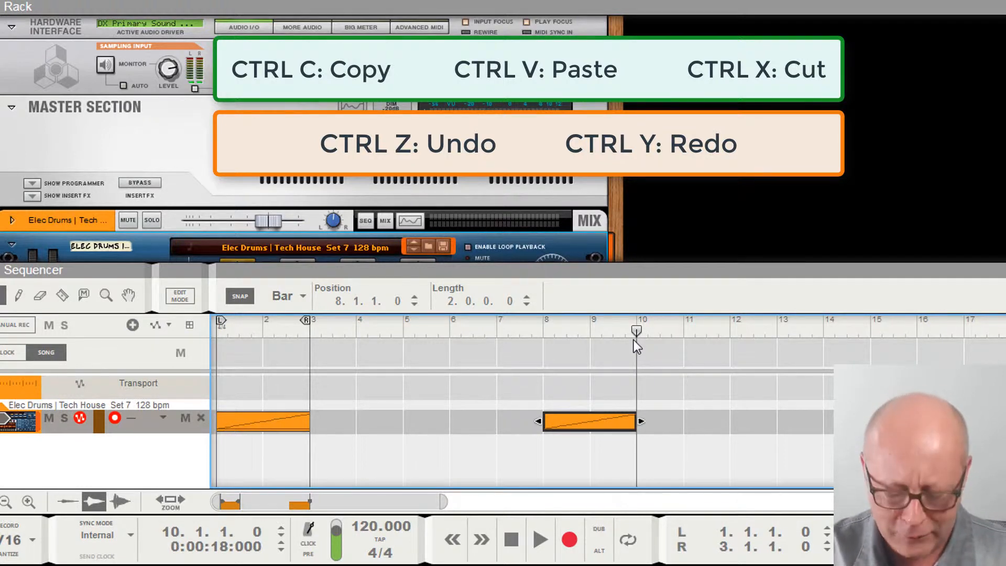
pyautogui.hotkey('ctrl', 'z')
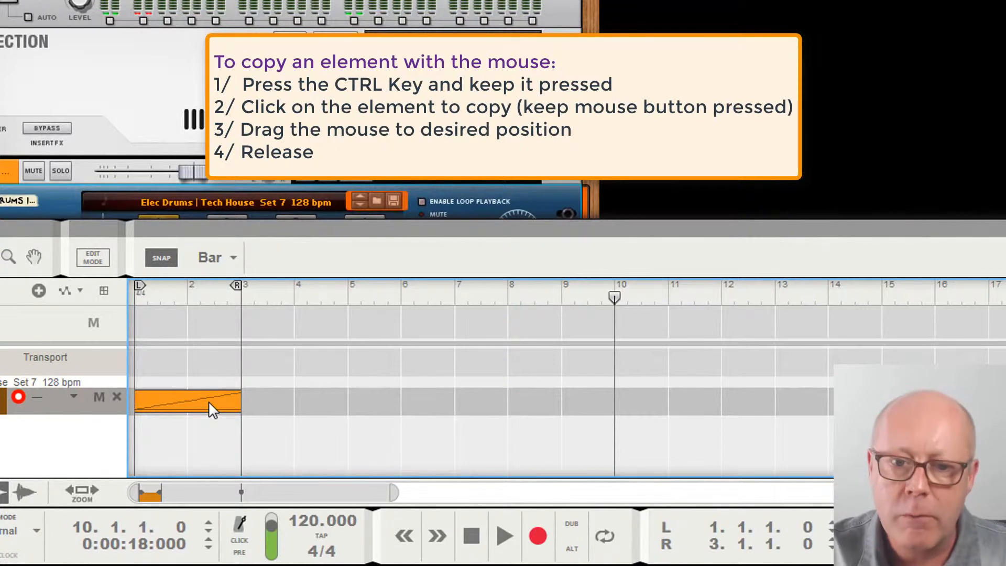
# Duplicate the drum clip directly on its track so that the copy starts at bar 8
pyautogui.moveTo(209, 401); pyautogui.dragTo(776, 396)
pyautogui.moveTo(664, 392); pyautogui.dragTo(558, 398)
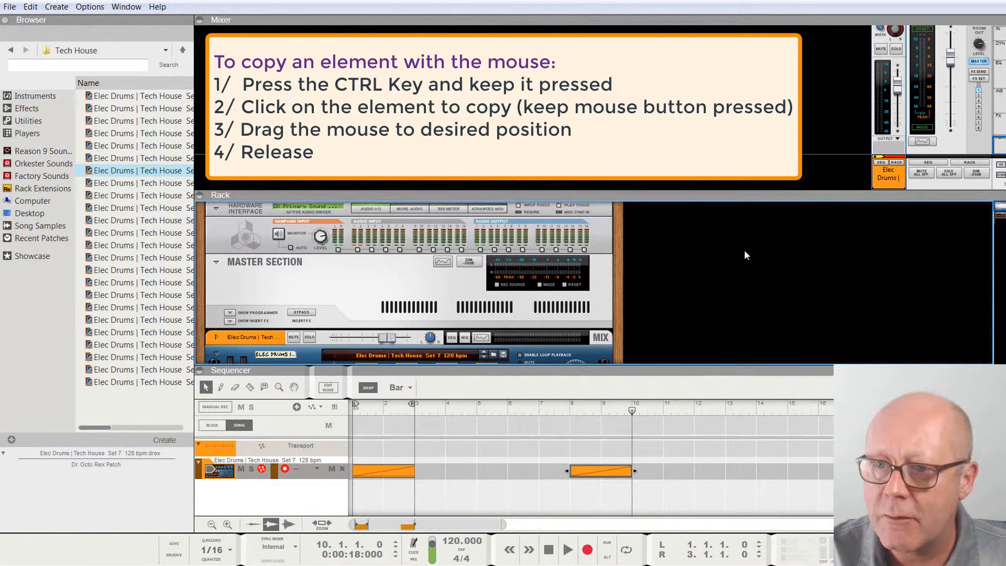
# Collapse the browser and duplicate the Elec Drums mixer channel with its device and track, placing the copy before the original
pyautogui.click(5, 21)
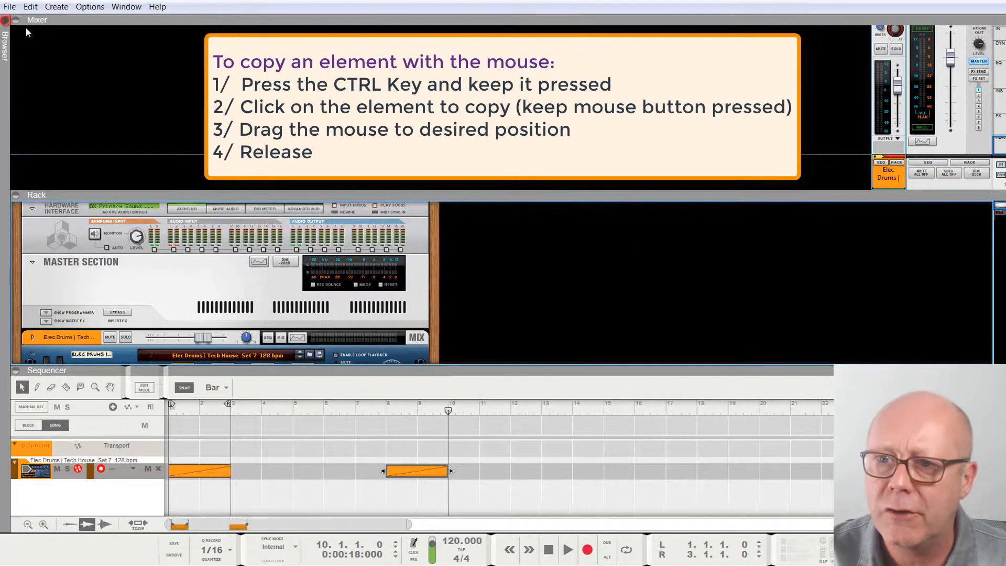
pyautogui.click(888, 178)
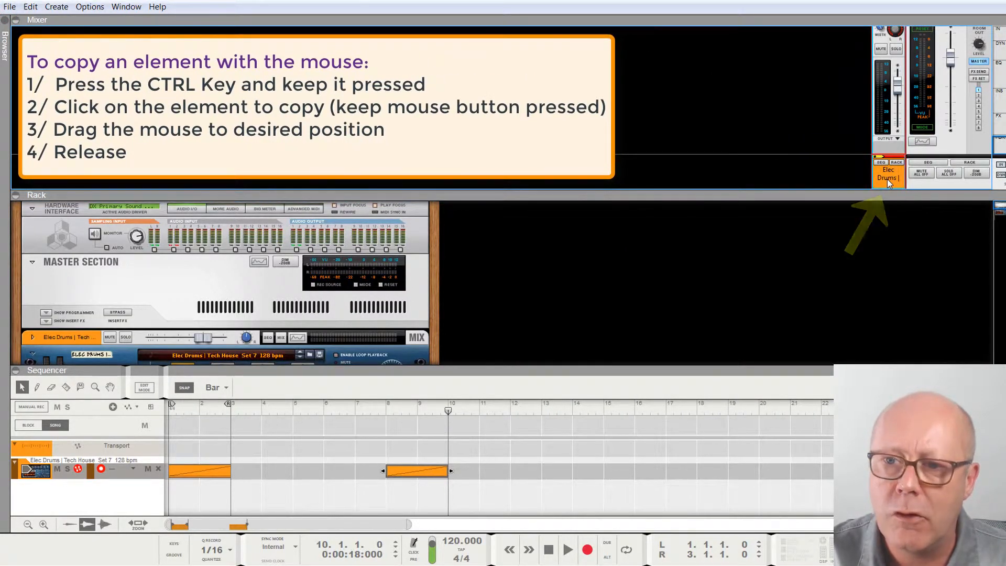
pyautogui.moveTo(888, 178); pyautogui.dragTo(852, 177)
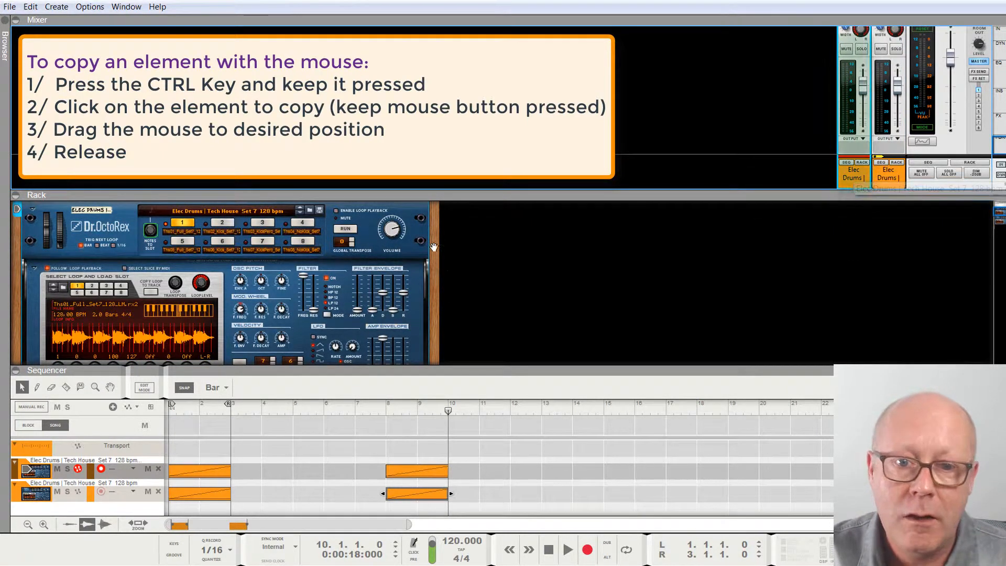
pyautogui.moveTo(435, 216); pyautogui.dragTo(436, 276)
pyautogui.scroll(-8, 448, 295)
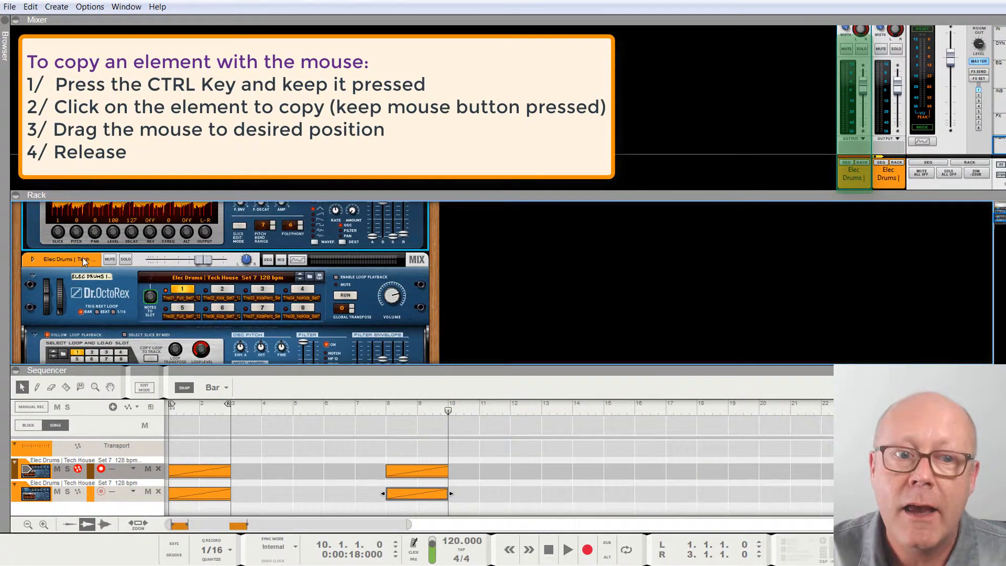
pyautogui.scroll(-3, 139, 268)
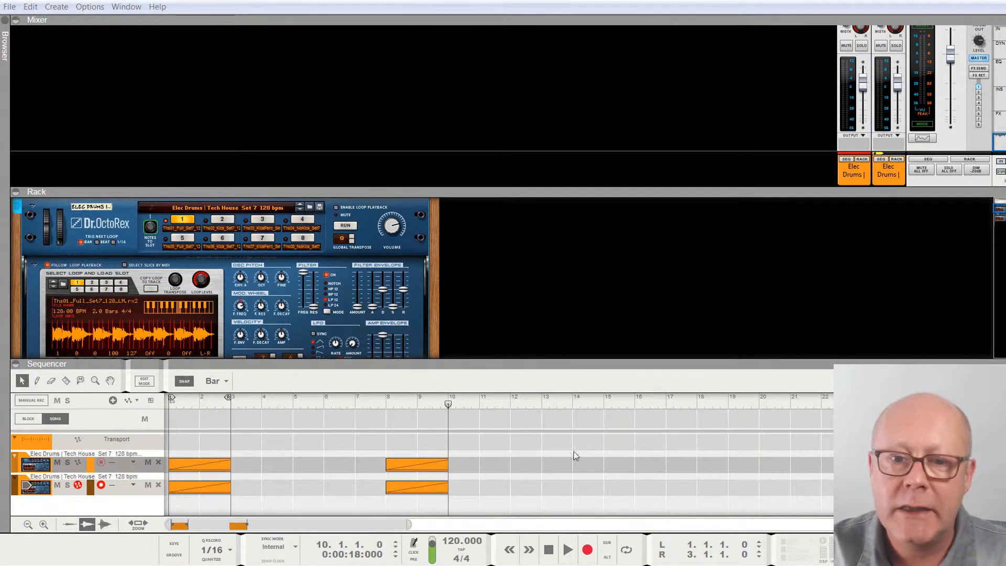
# Open the clip at bar 8 on the lower drum track for note editing and maximise the sequencer
pyautogui.doubleClick(425, 490)
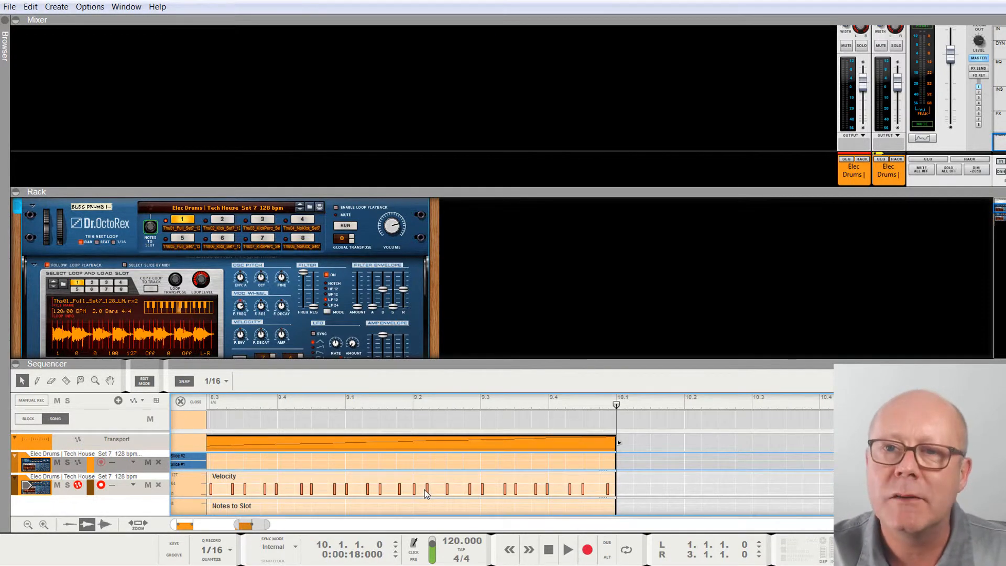
pyautogui.press('F7')
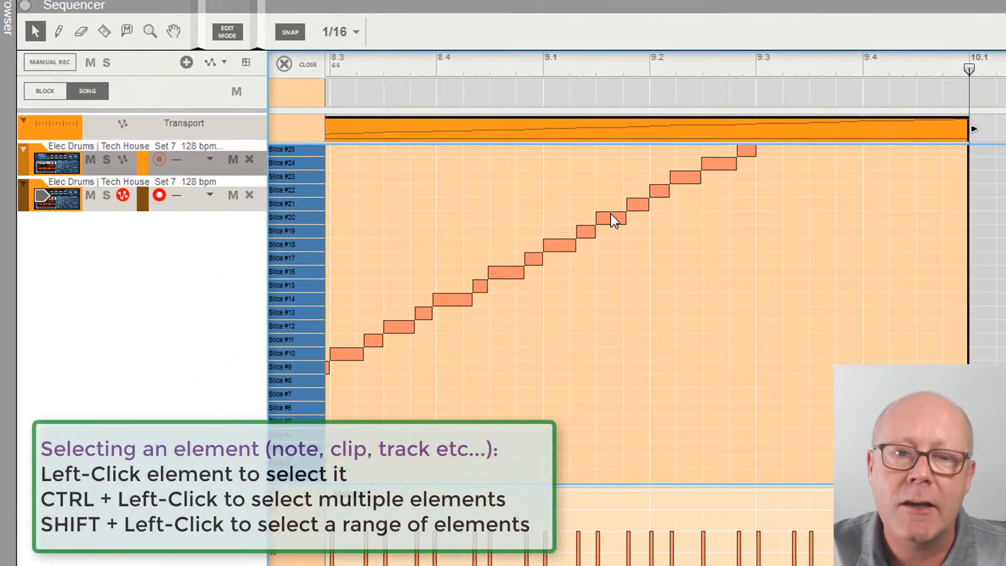
# Select the notes on Slice #20, #18, #16 and #17 together, and clear the selection
pyautogui.click(622, 220)
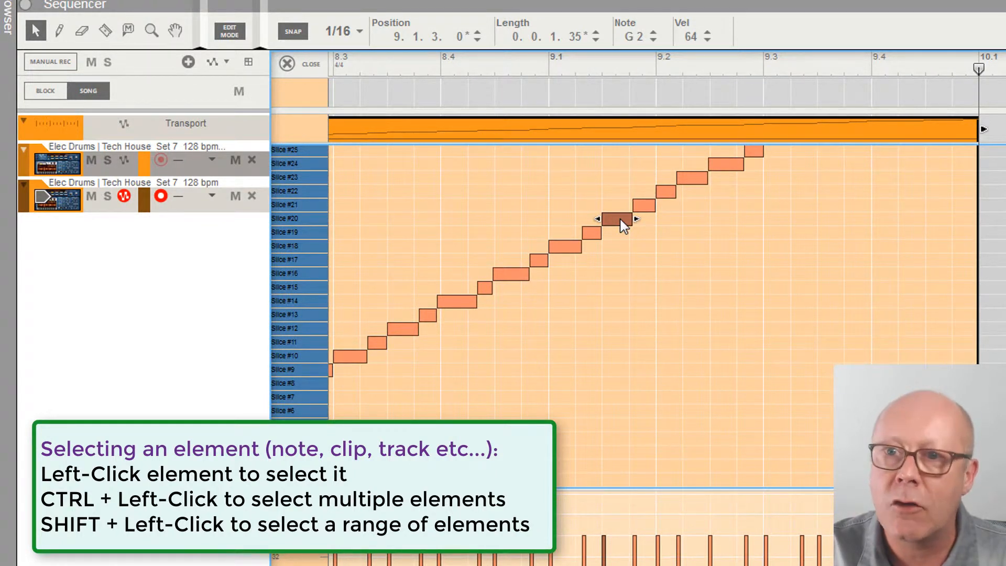
pyautogui.keyDown('ctrl'); pyautogui.click(562, 248); pyautogui.keyUp('ctrl')
pyautogui.keyDown('ctrl'); pyautogui.click(514, 274); pyautogui.keyUp('ctrl')
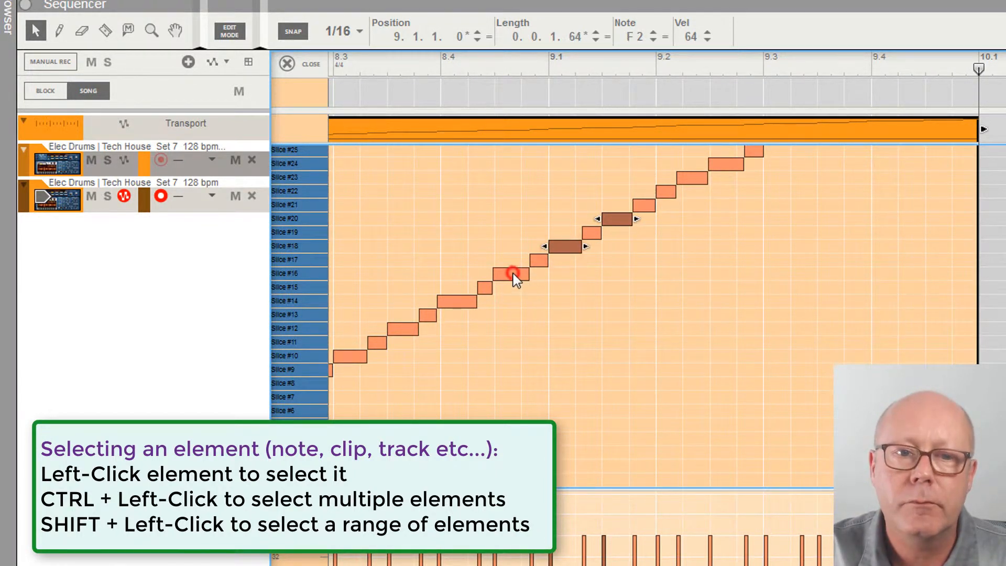
pyautogui.keyDown('ctrl'); pyautogui.click(542, 262); pyautogui.keyUp('ctrl')
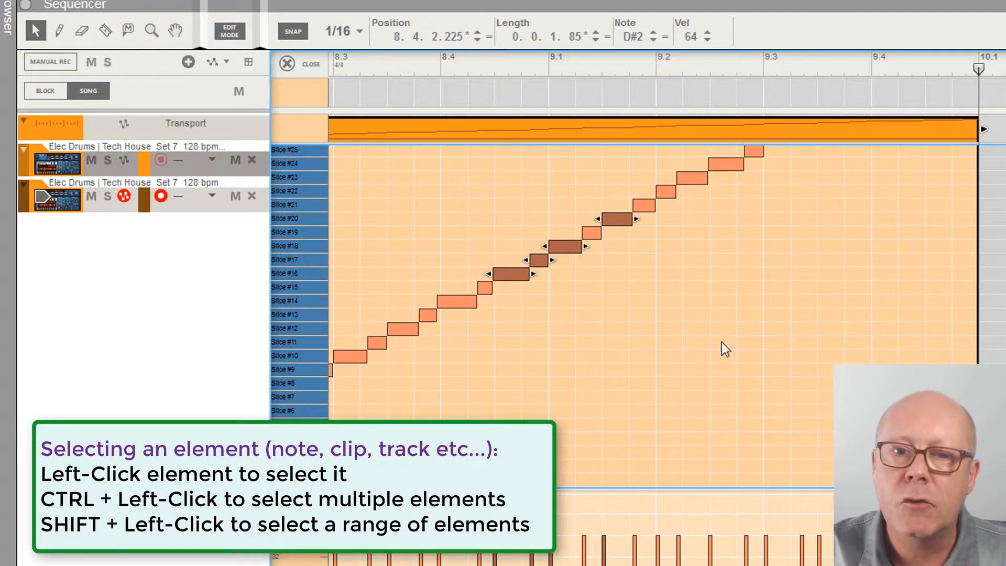
pyautogui.click(694, 310)
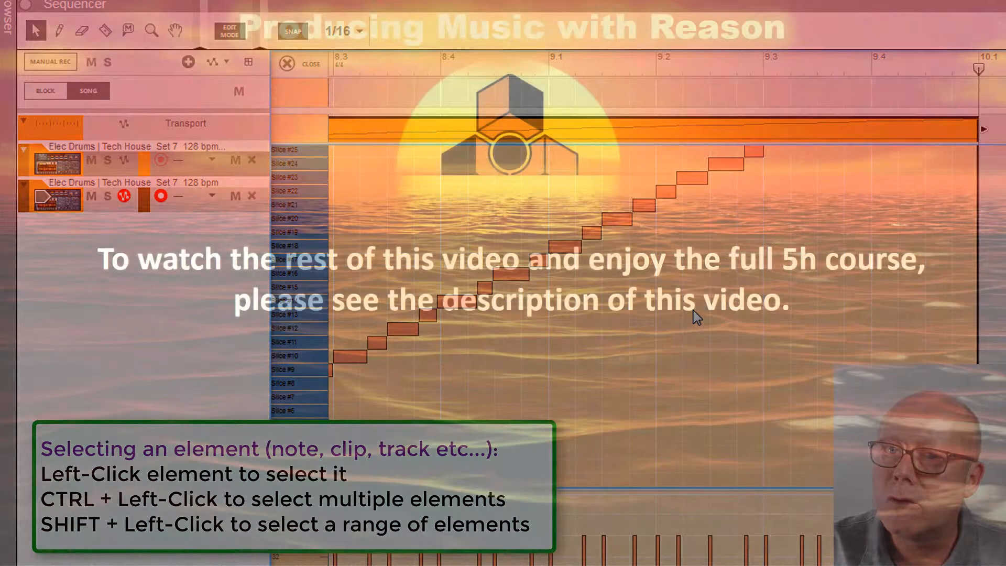